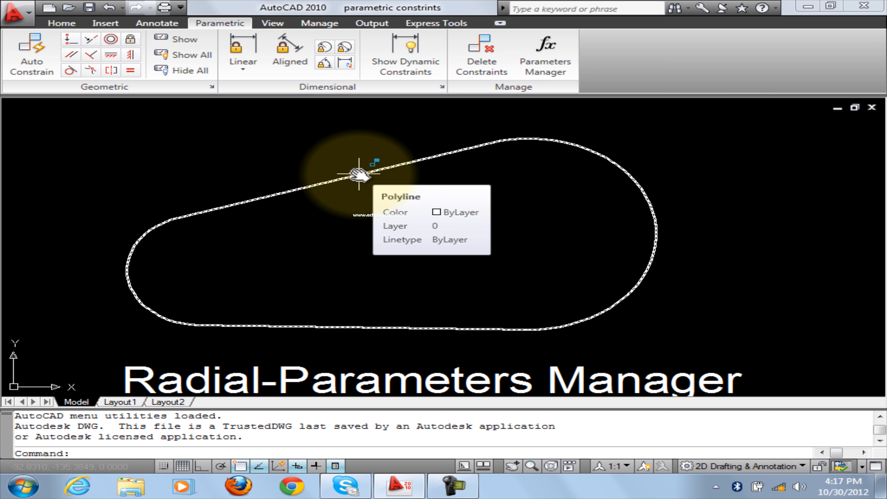
# Show all geometric constraints and add a linear dimensional constraint between the ends of the sloping upper line, placed above it
pyautogui.click(197, 60)
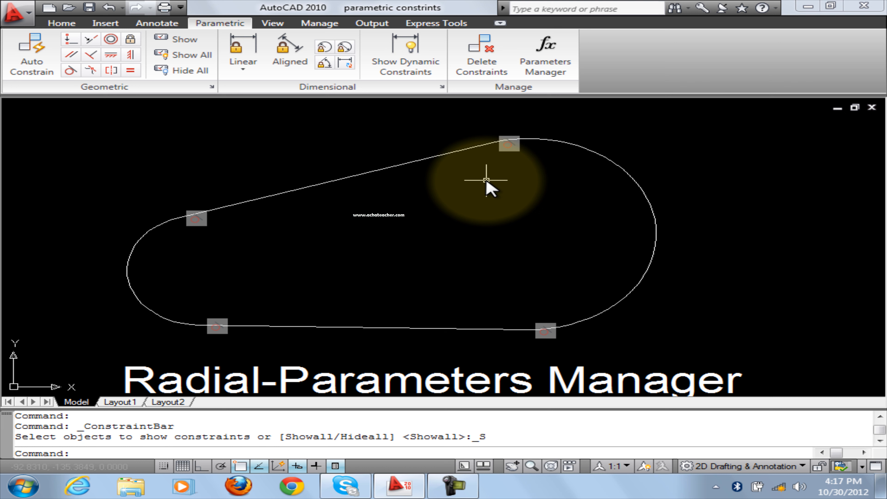
pyautogui.click(255, 74)
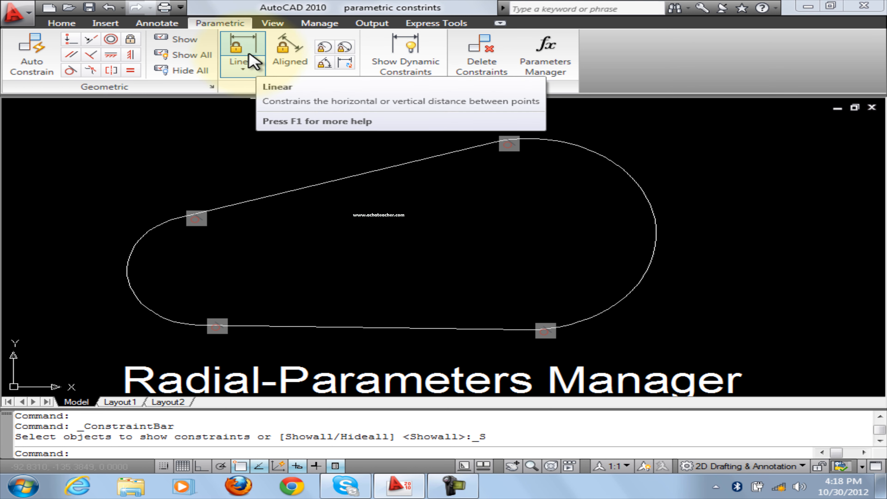
pyautogui.click(248, 68)
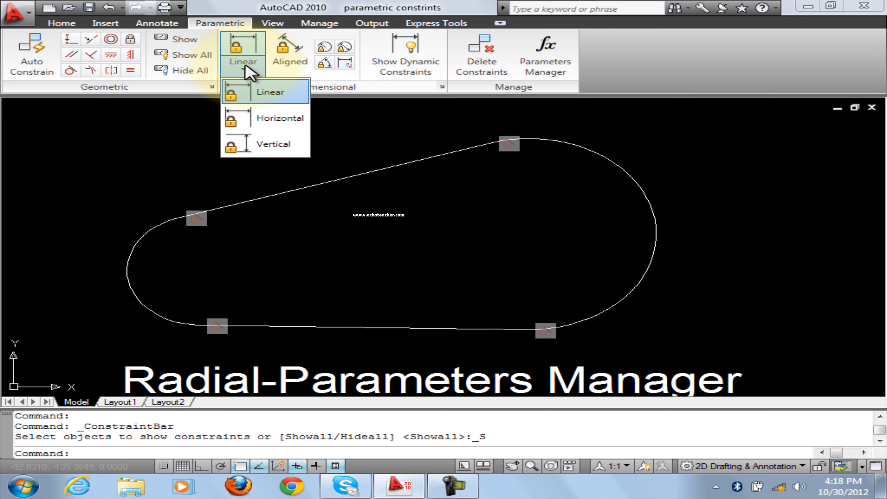
pyautogui.click(259, 91)
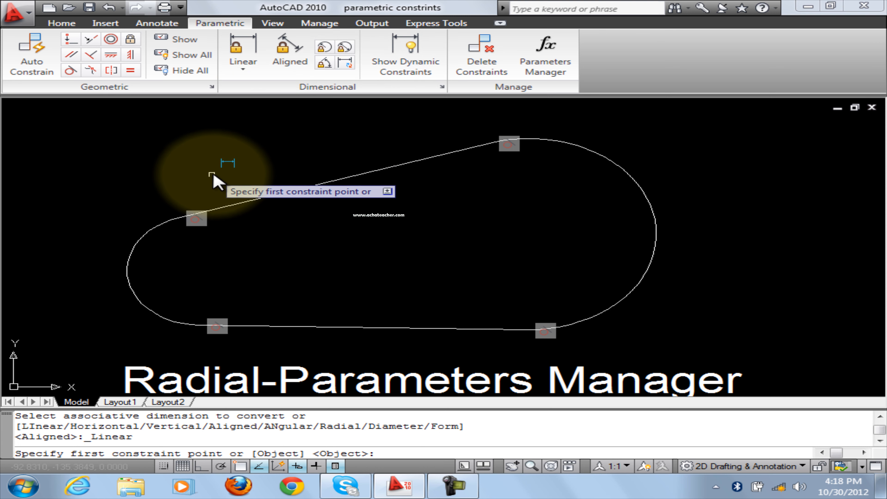
pyautogui.scroll(2, 211, 177)
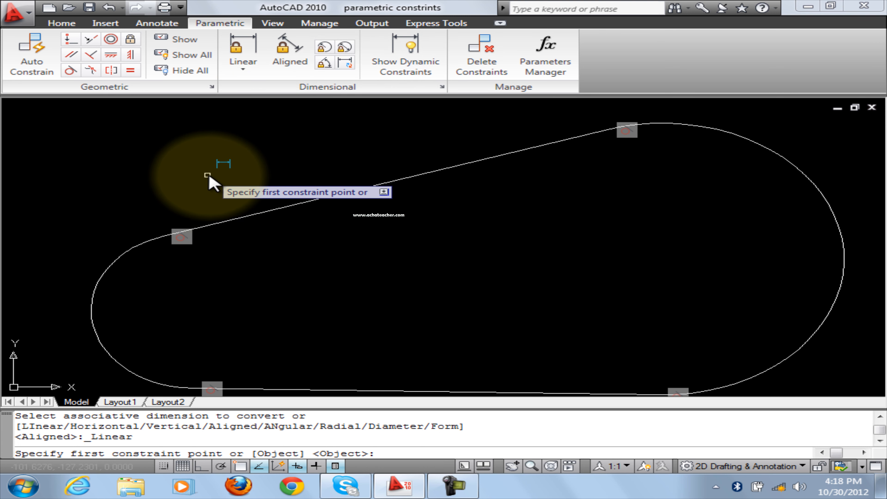
pyautogui.click(164, 238)
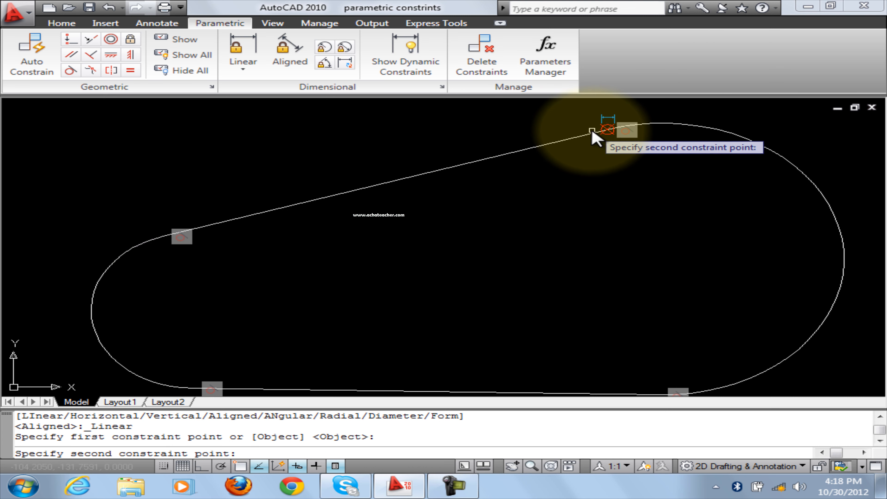
pyautogui.click(607, 129)
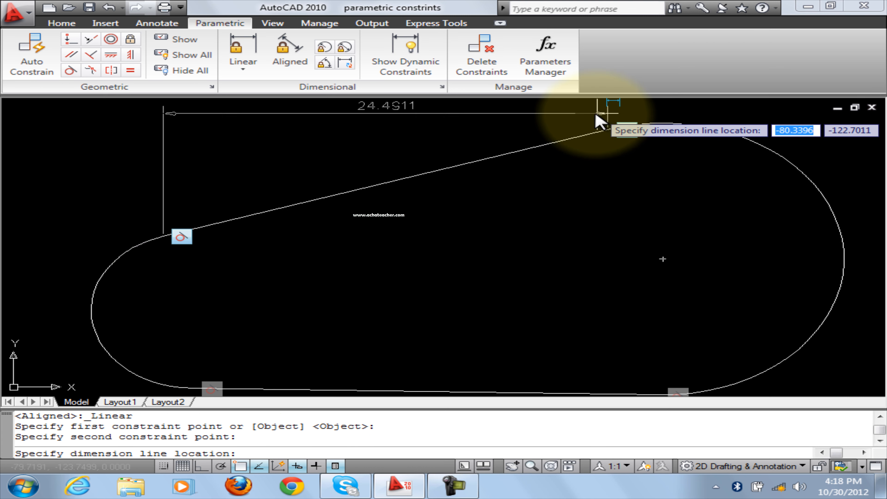
pyautogui.click(599, 121)
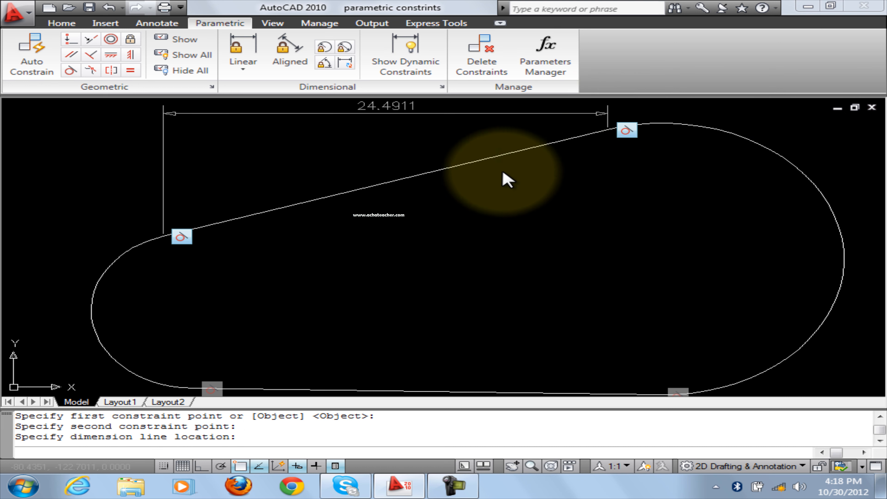
pyautogui.moveTo(358, 175); pyautogui.dragTo(393, 241, button='middle')
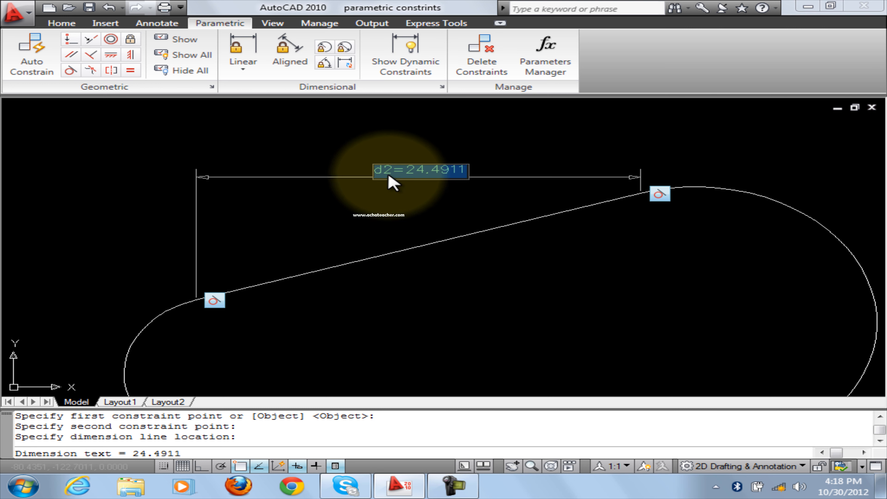
# Set the linear constraint on the upper line to 34
pyautogui.click(418, 172)
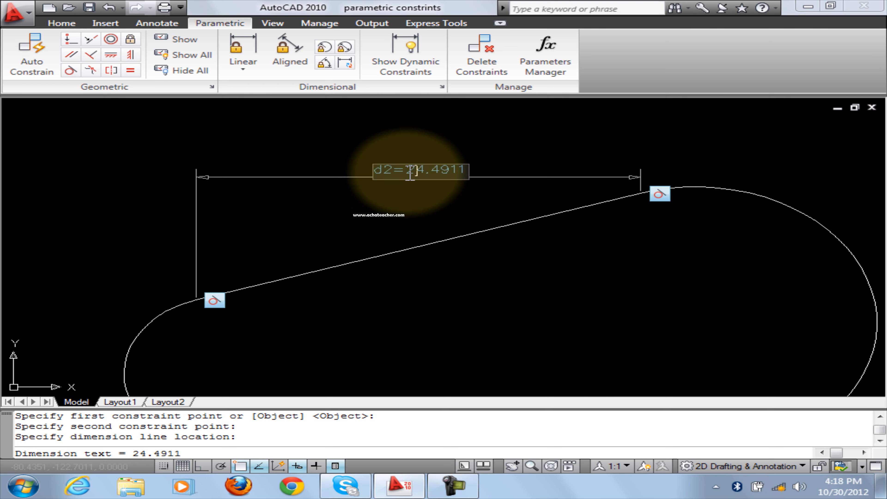
pyautogui.moveTo(407, 172); pyautogui.dragTo(465, 173)
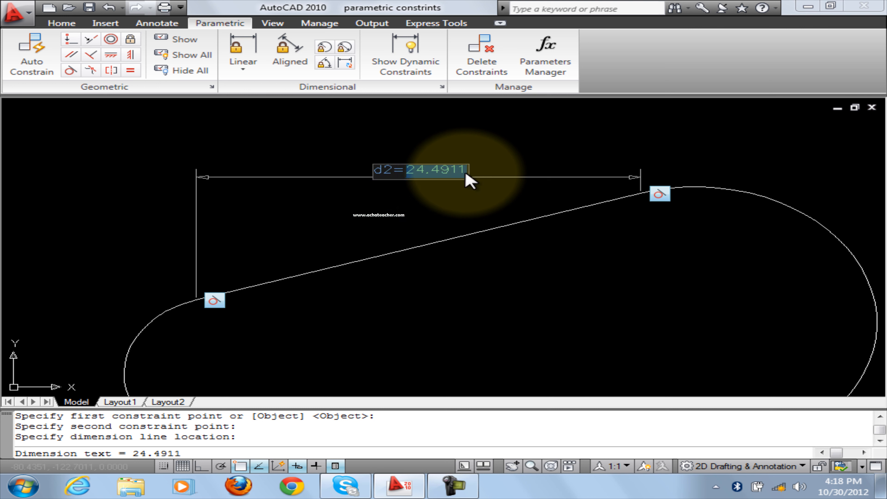
pyautogui.write('3')
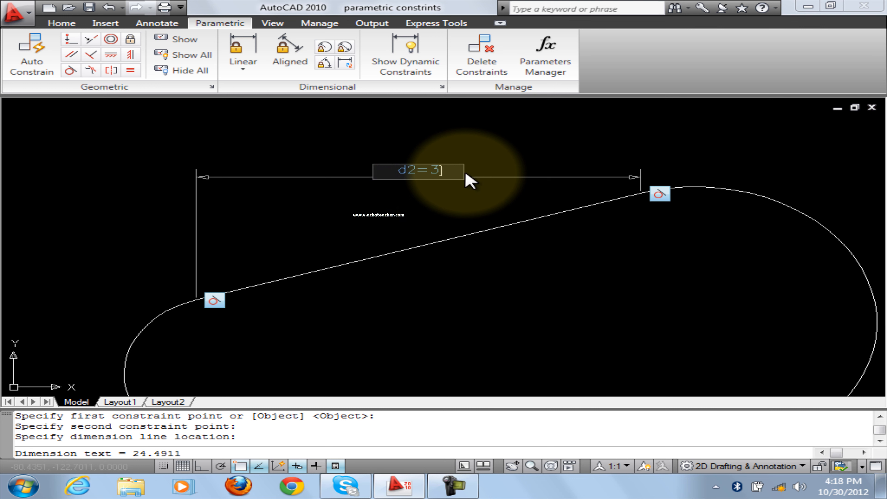
pyautogui.write('4')
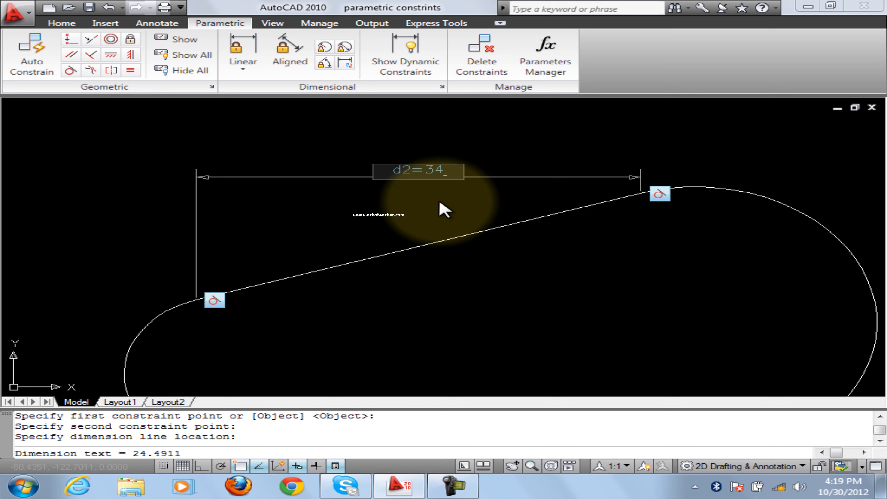
pyautogui.press('Return')
# Turn on the display of dynamic dimensional constraints for the drawing
pyautogui.scroll(-2, 594, 297)
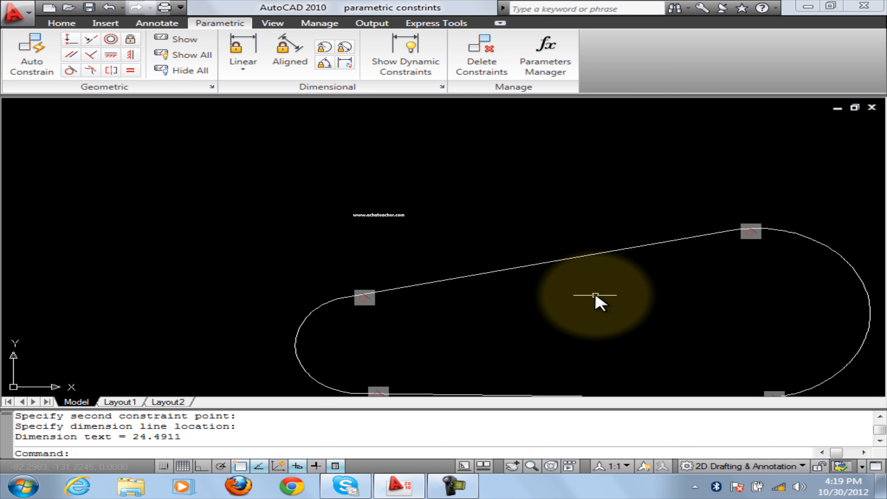
pyautogui.scroll(-2, 595, 296)
pyautogui.moveTo(595, 297); pyautogui.dragTo(426, 251, button='middle')
pyautogui.scroll(3, 426, 250)
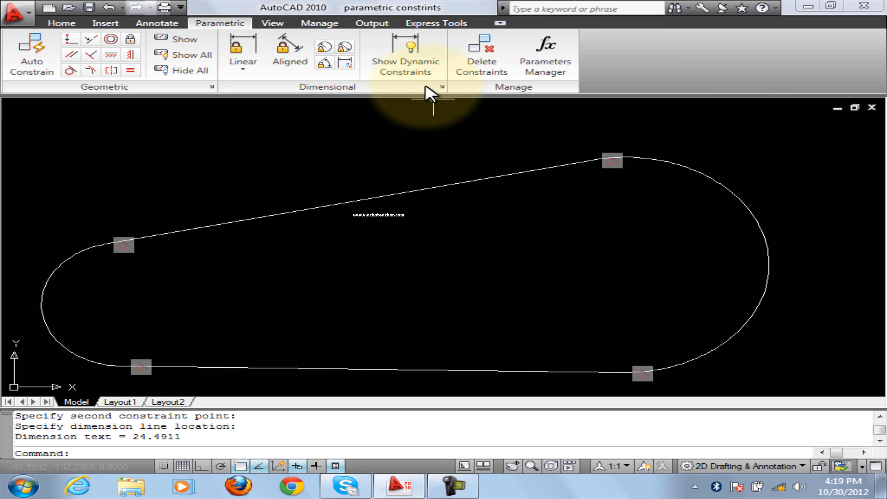
pyautogui.click(413, 67)
pyautogui.click(415, 72)
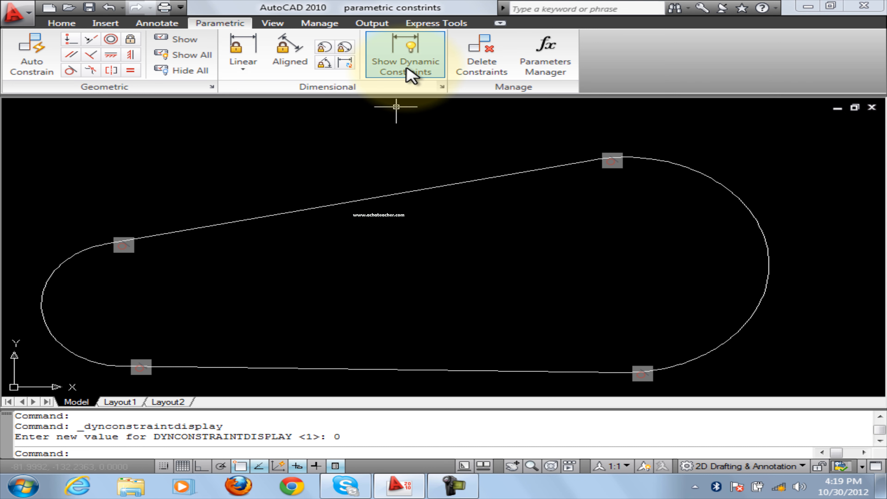
pyautogui.click(406, 70)
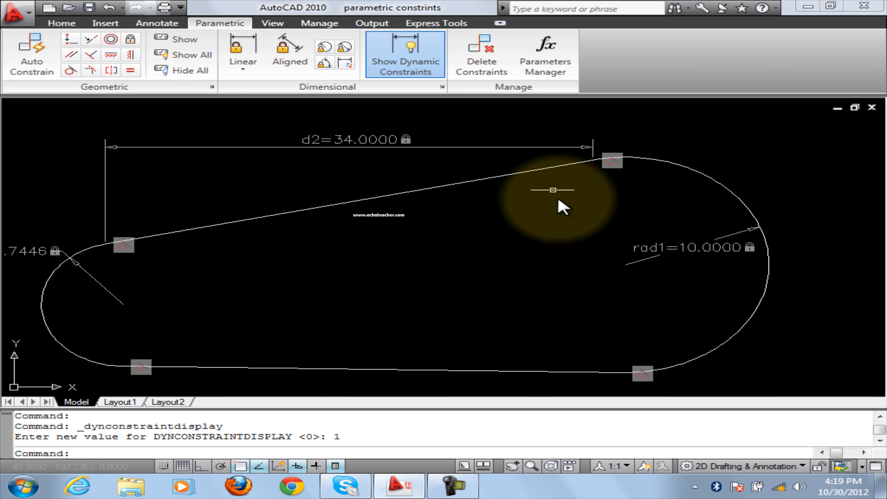
# Delete the radial constraints rad1 and rad3 from the profile's large and small arcs
pyautogui.click(481, 73)
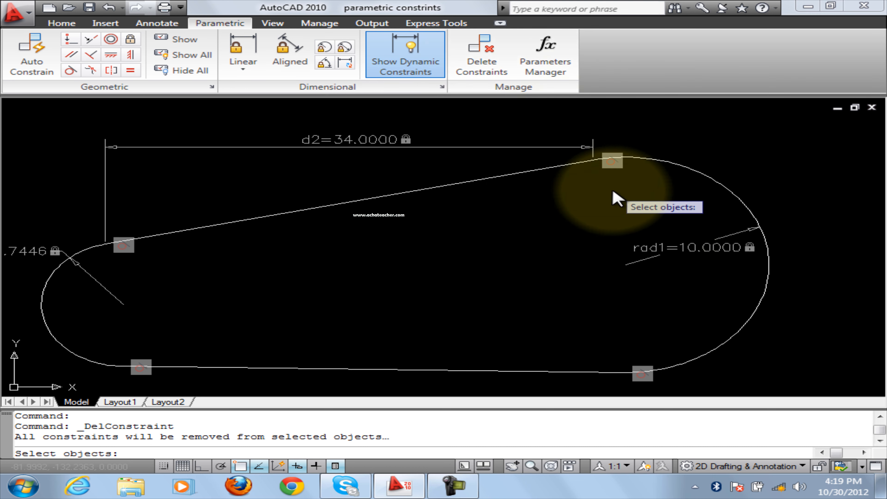
pyautogui.click(660, 247)
pyautogui.press('Return')
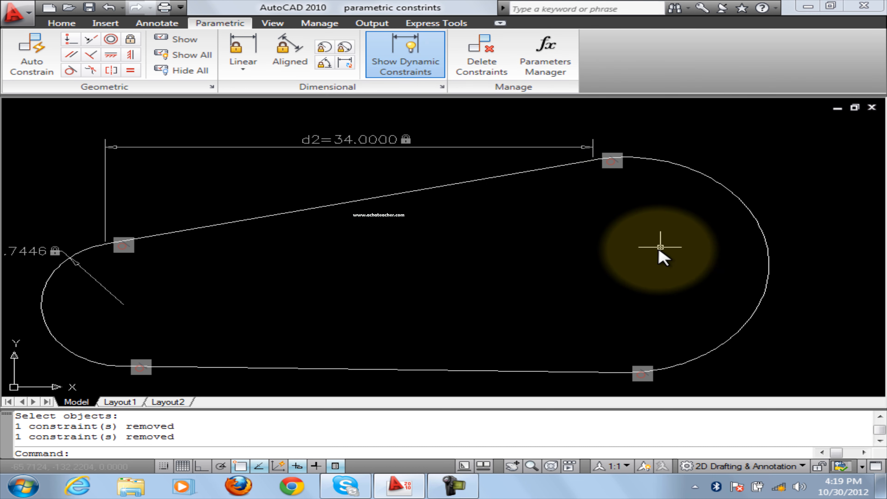
pyautogui.scroll(1, 709, 102)
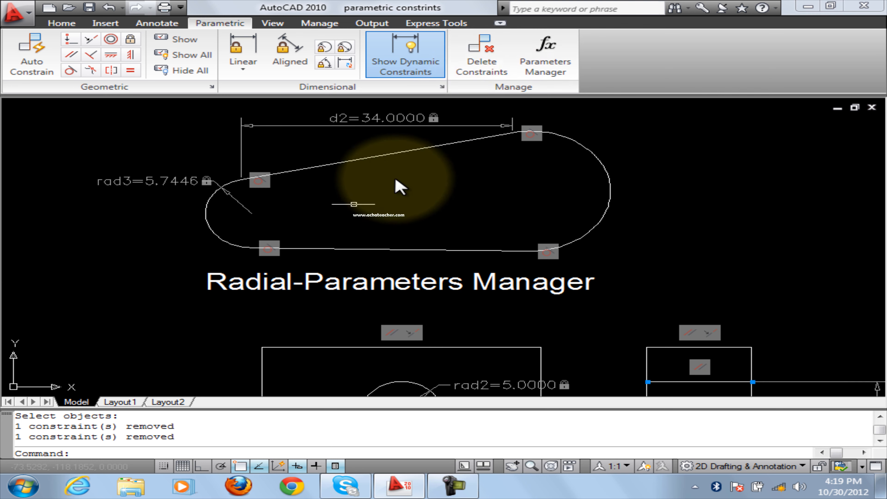
pyautogui.click(481, 74)
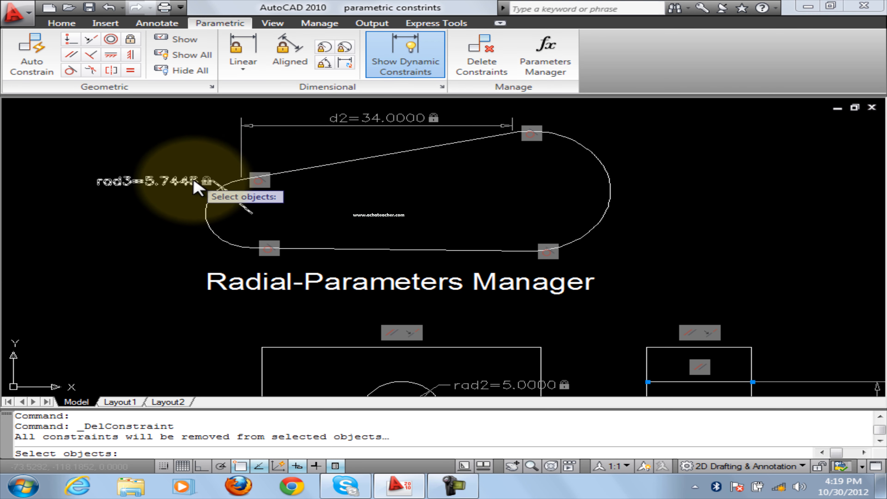
pyautogui.click(180, 181)
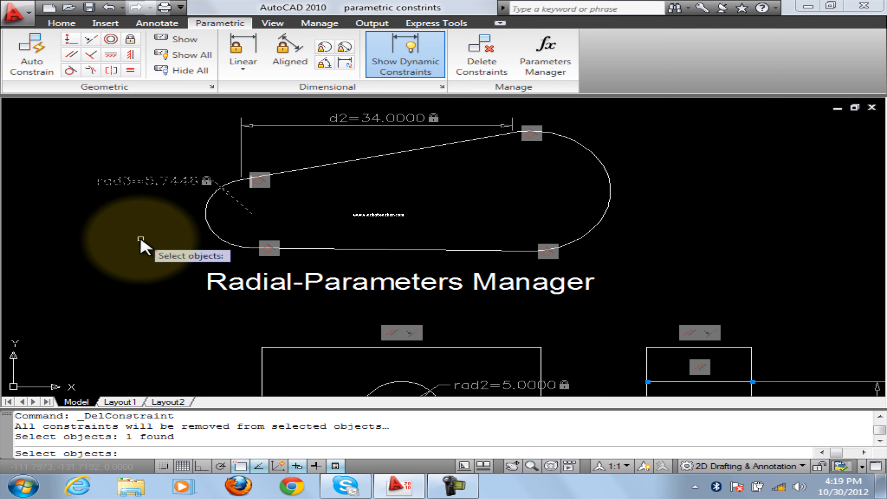
pyautogui.press('Return')
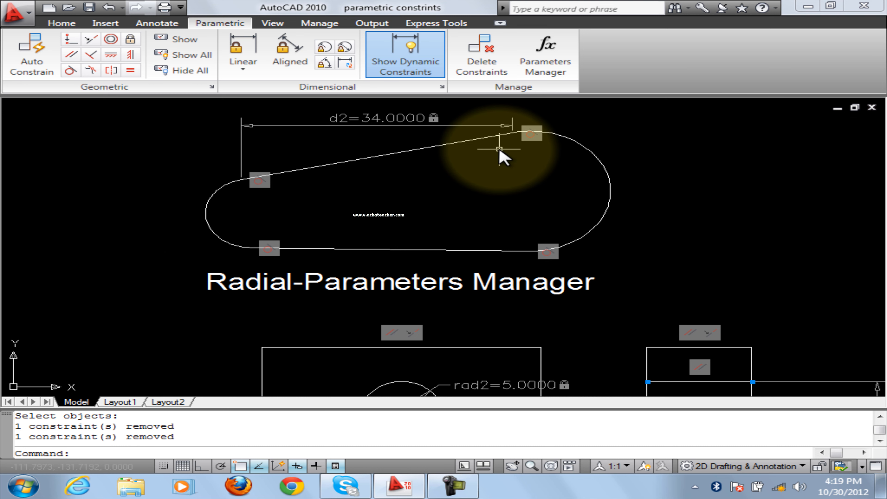
# Add a radial dimensional constraint to the profile's large arc
pyautogui.scroll(1, 590, 122)
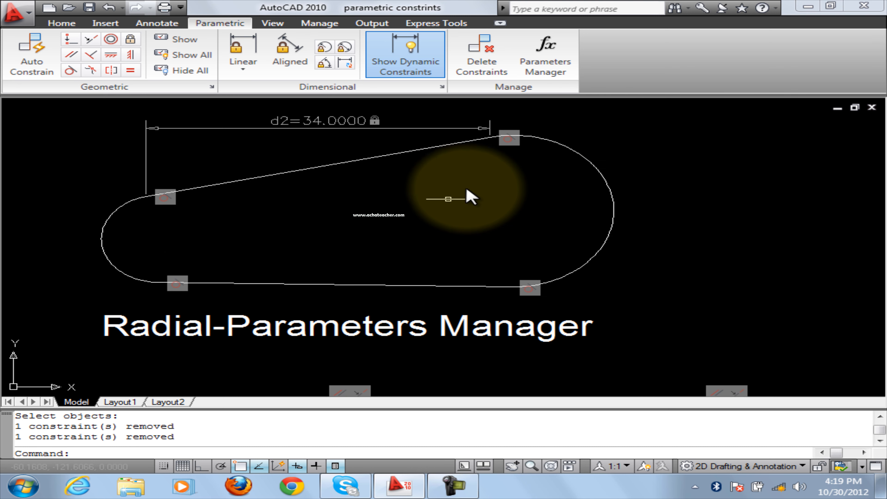
pyautogui.moveTo(440, 206); pyautogui.dragTo(460, 264, button='middle')
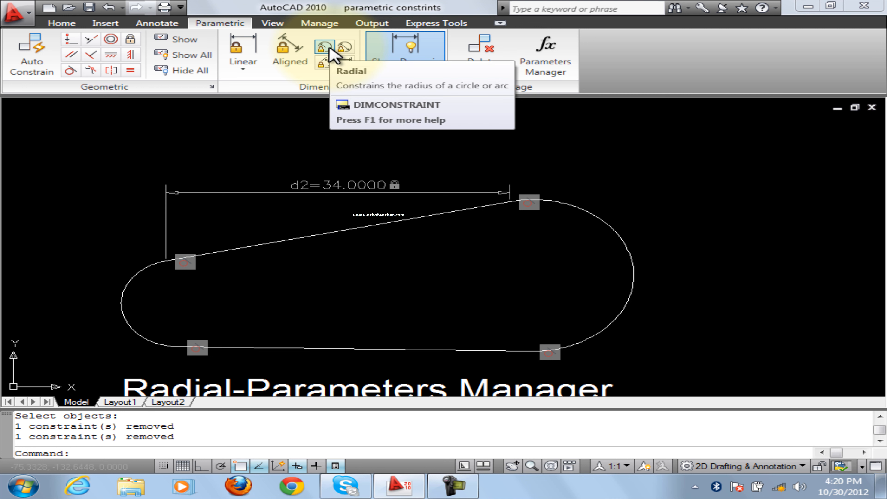
pyautogui.click(328, 49)
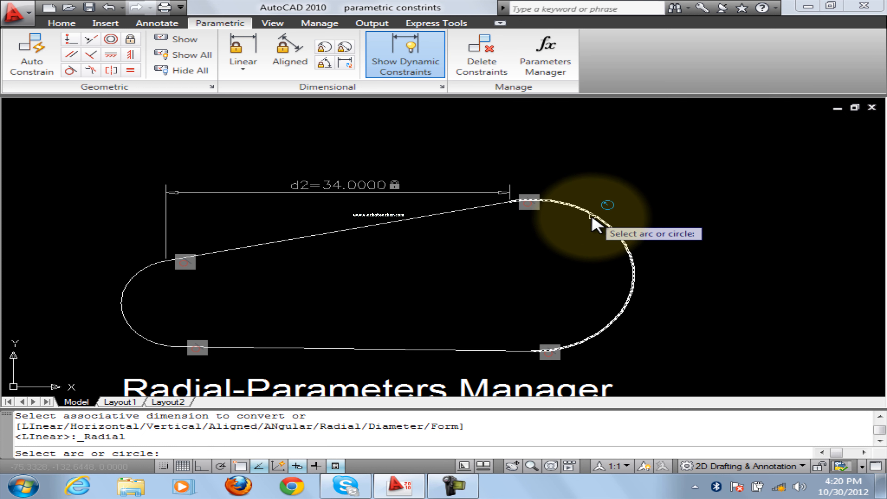
pyautogui.click(608, 227)
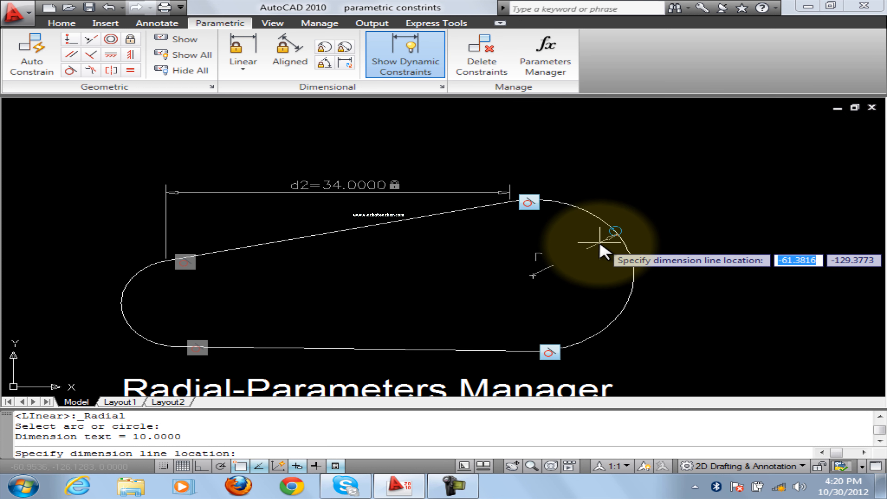
pyautogui.click(572, 264)
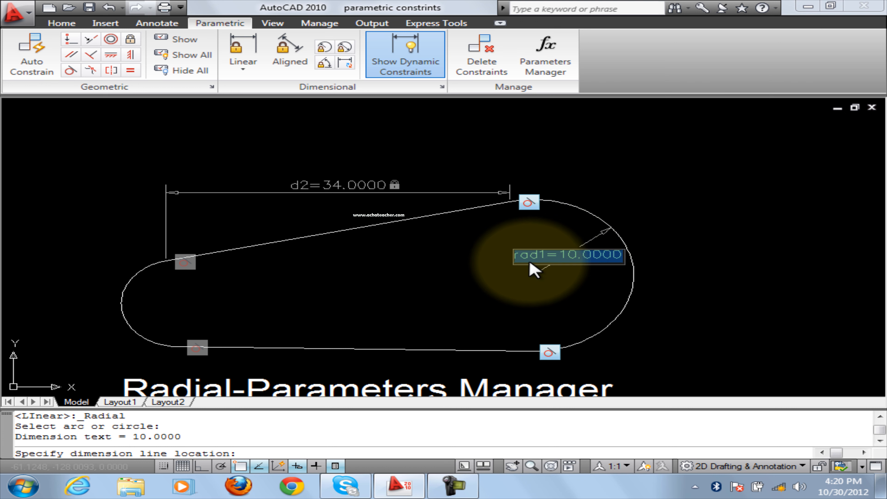
pyautogui.click(540, 257)
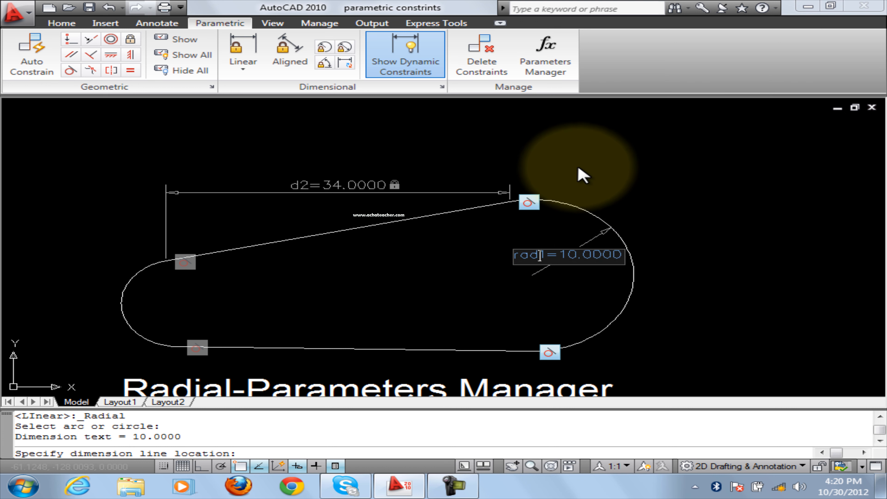
# Add a radial dimensional constraint to the profile's small arc, keeping its default radius and placing the label outside the arc
pyautogui.click(324, 49)
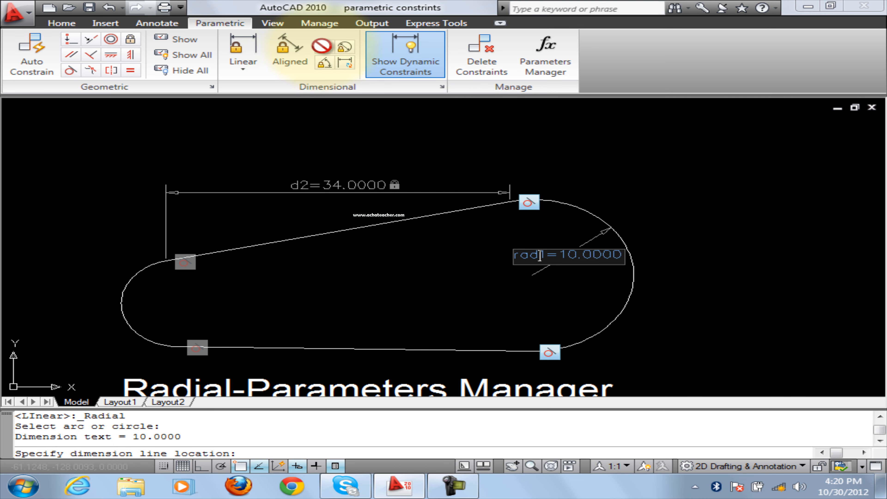
pyautogui.click(136, 278)
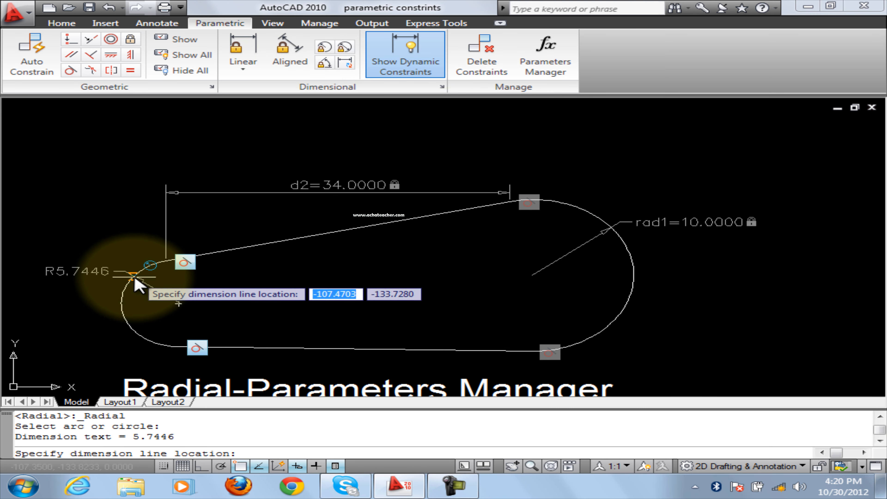
pyautogui.click(105, 261)
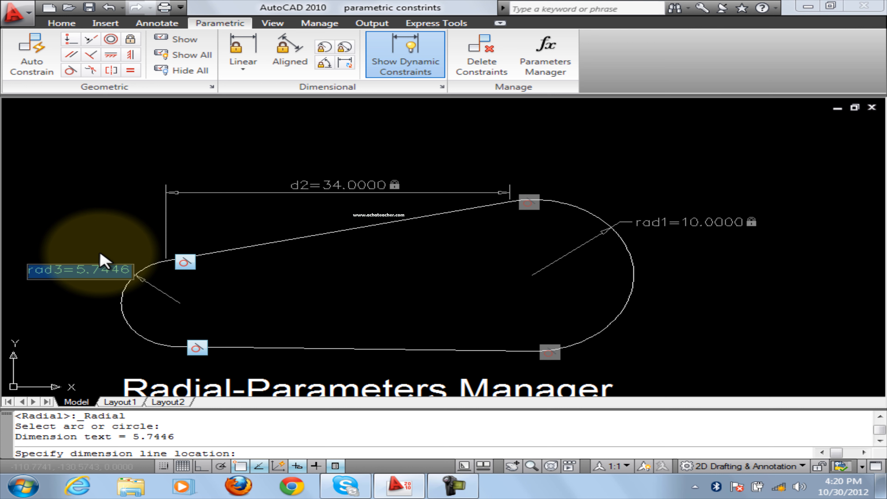
pyautogui.press('Return')
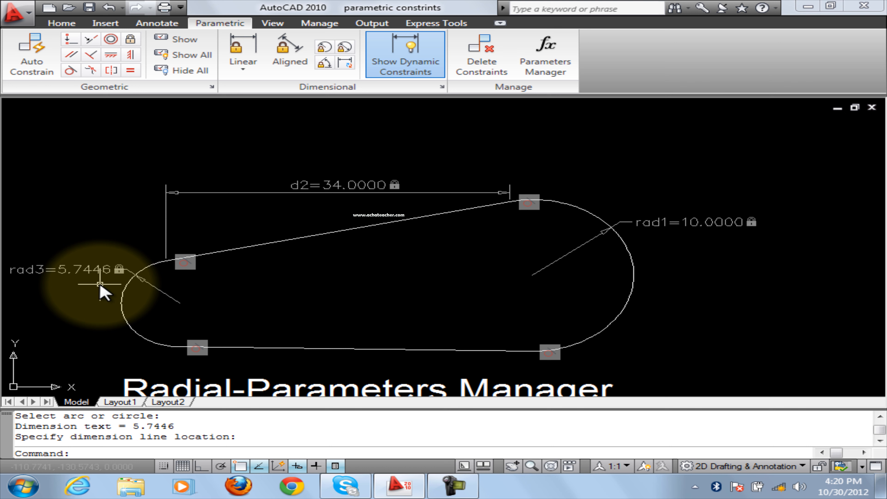
# Set the radial constraint rad1 on the profile's large arc to 12
pyautogui.doubleClick(688, 224)
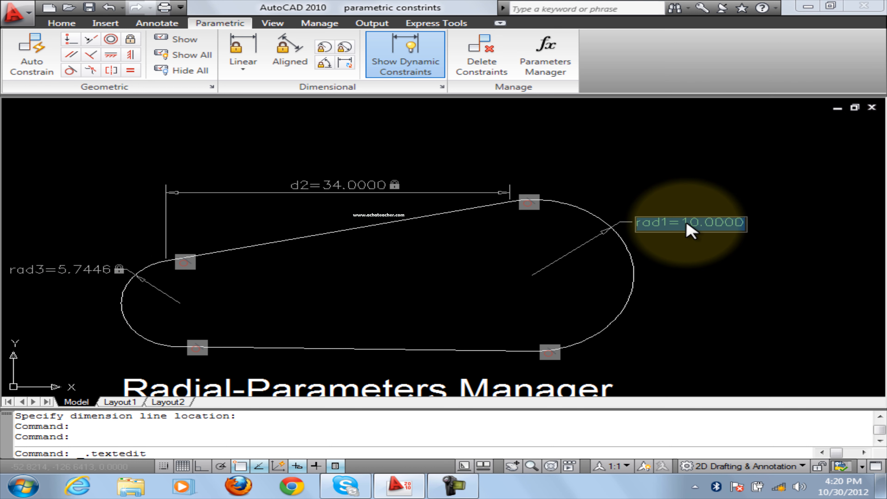
pyautogui.moveTo(684, 223); pyautogui.dragTo(751, 227)
pyautogui.write('12')
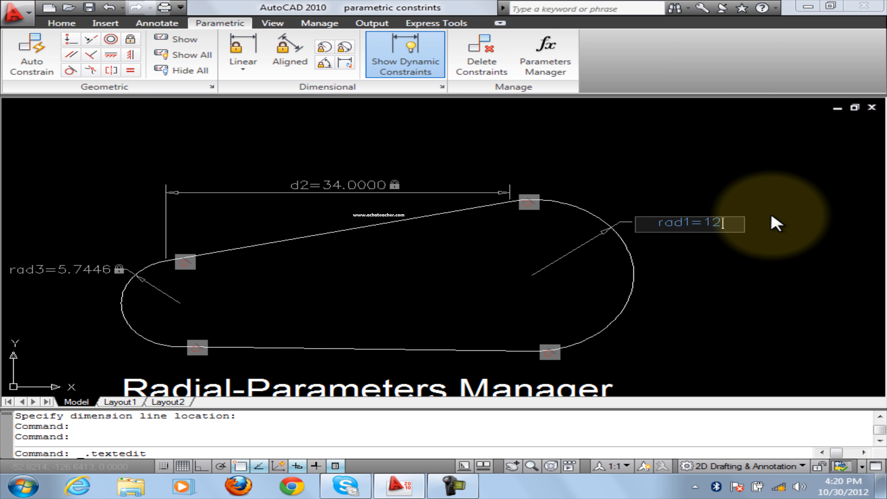
pyautogui.press('Return')
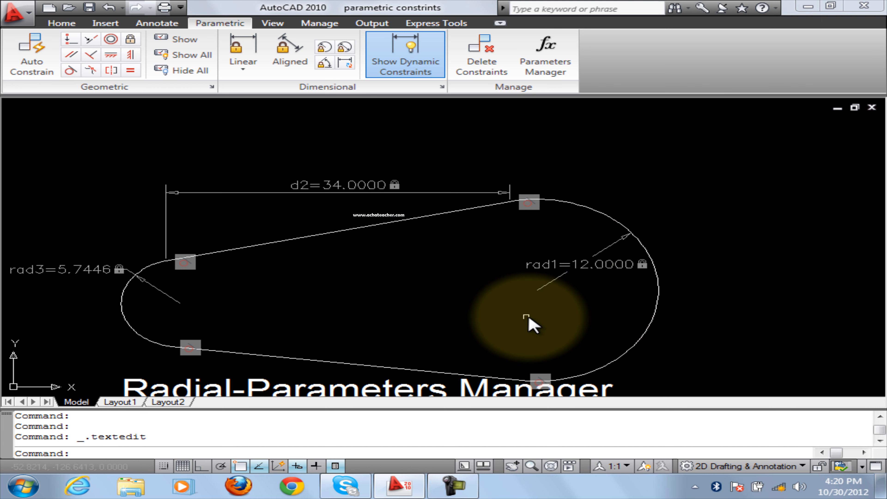
# Open the Parameters Manager and move its palette toward the edge of the drawing area
pyautogui.scroll(-2, 436, 307)
pyautogui.scroll(1, 436, 309)
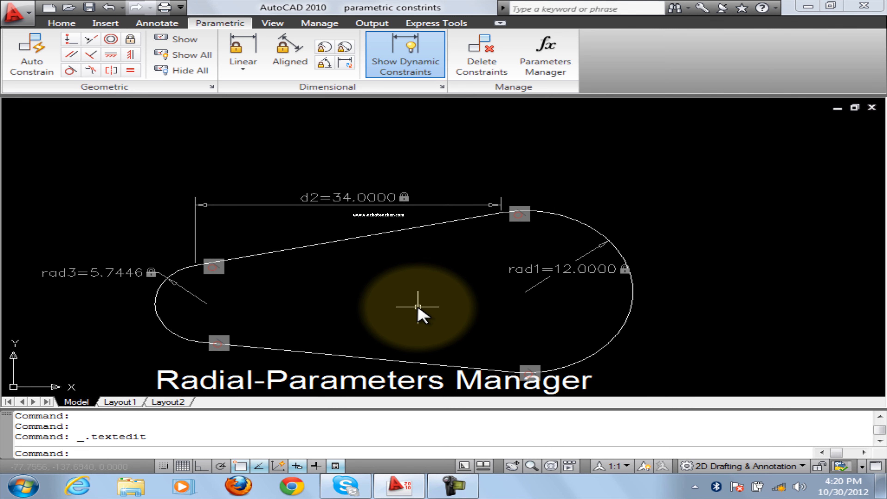
pyautogui.moveTo(425, 301); pyautogui.dragTo(511, 277, button='middle')
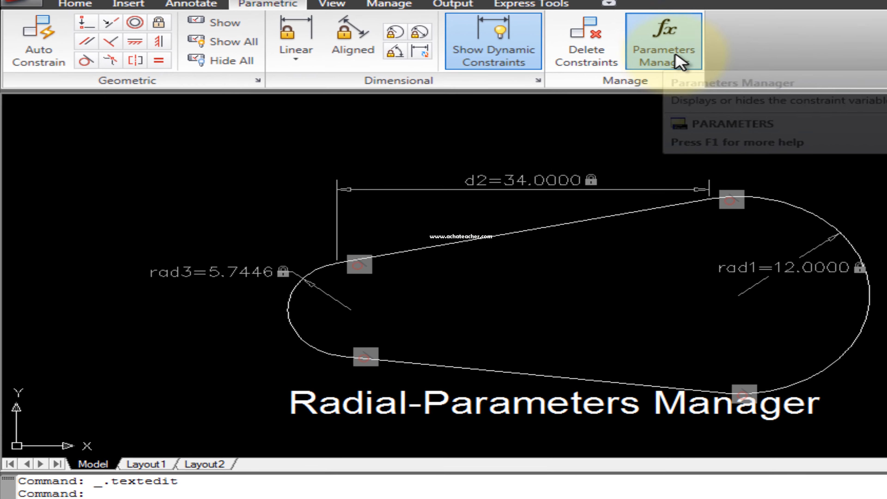
pyautogui.click(558, 71)
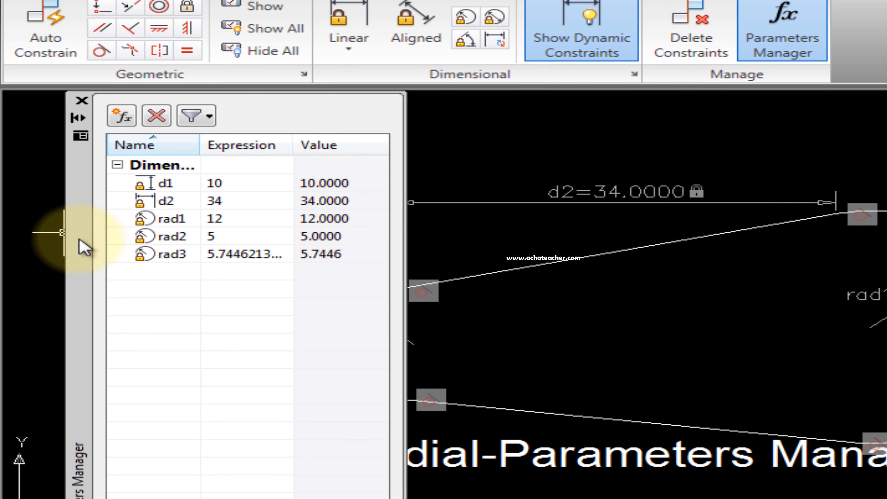
pyautogui.moveTo(86, 247); pyautogui.dragTo(49, 251)
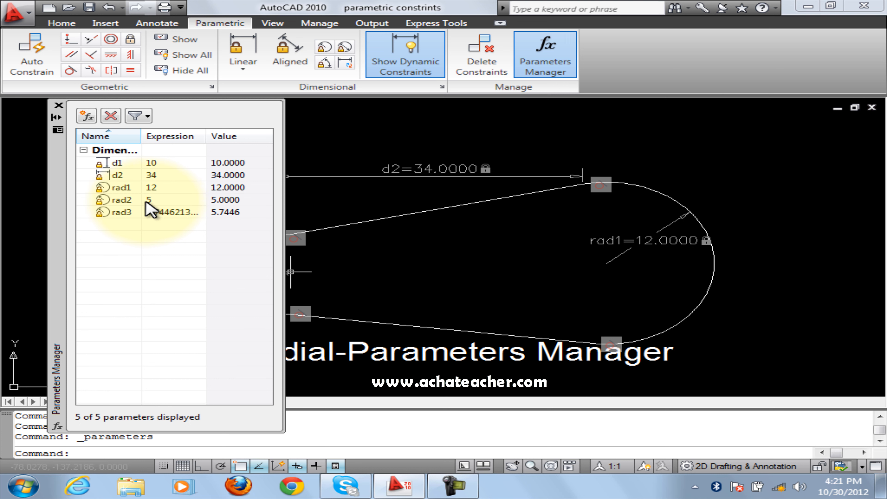
# Add a user variable named abc in the Parameters Manager, widening the Name column
pyautogui.click(87, 115)
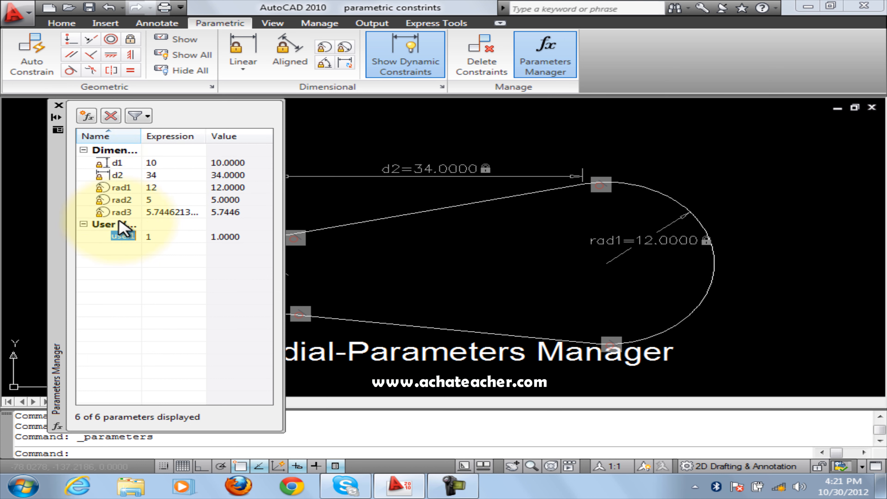
pyautogui.press('Return')
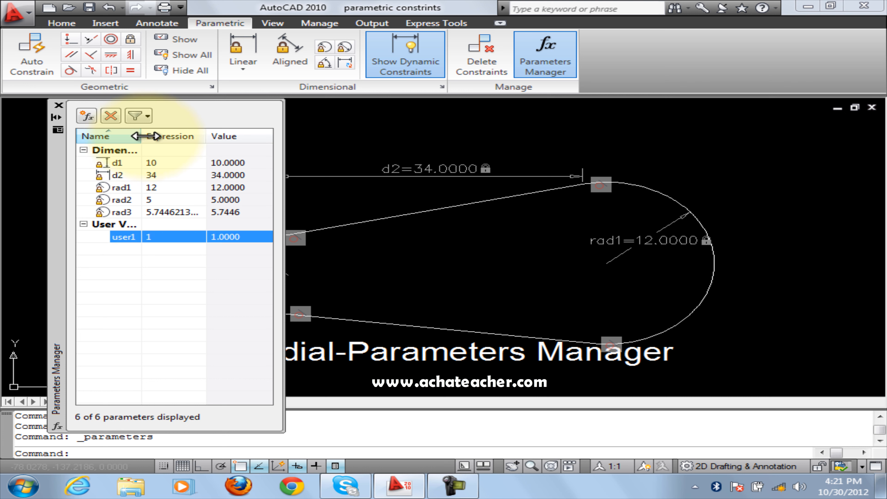
pyautogui.moveTo(141, 136); pyautogui.dragTo(172, 135)
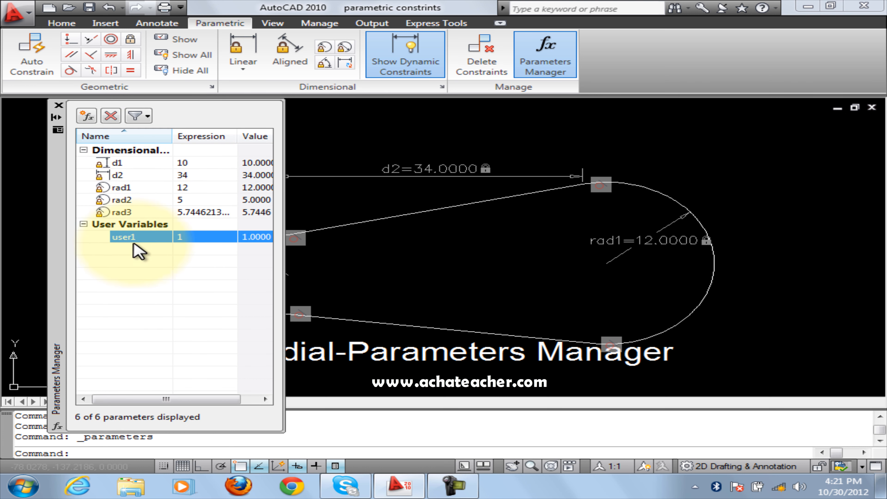
pyautogui.doubleClick(196, 237)
pyautogui.click(142, 240)
pyautogui.doubleClick(143, 237)
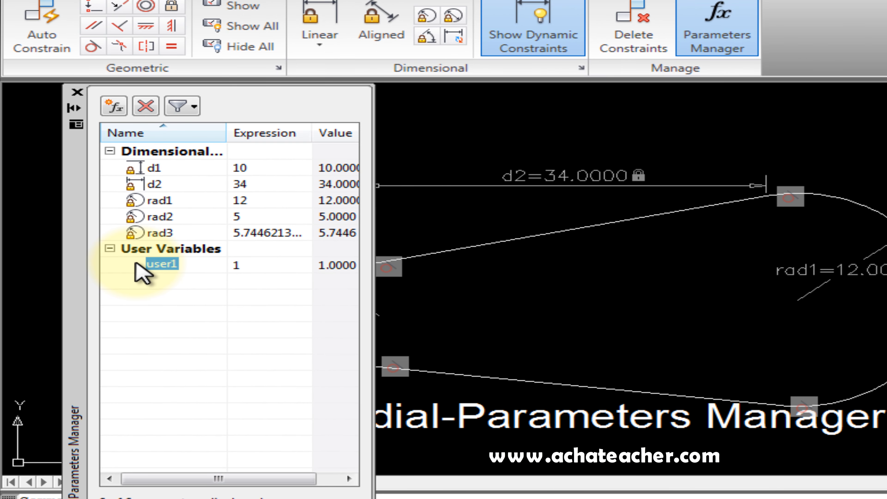
pyautogui.write('abc')
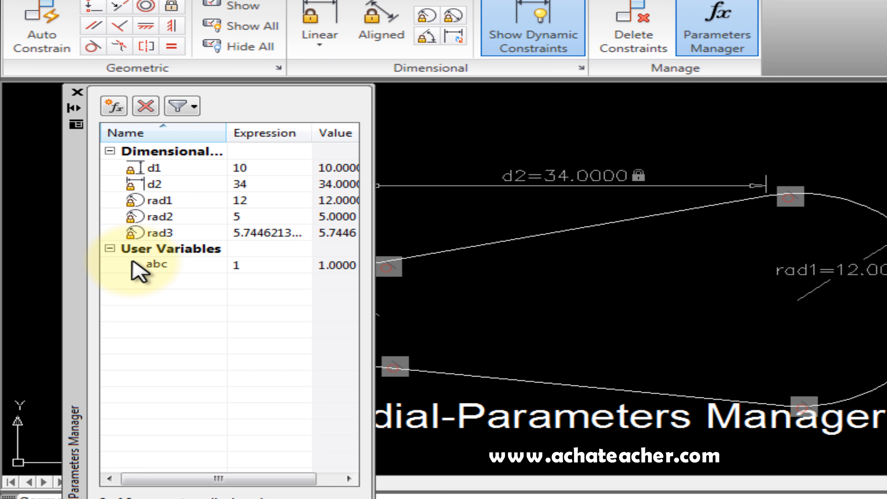
# Set the expression of the user variable abc to rad1*2
pyautogui.click(257, 268)
pyautogui.click(255, 265)
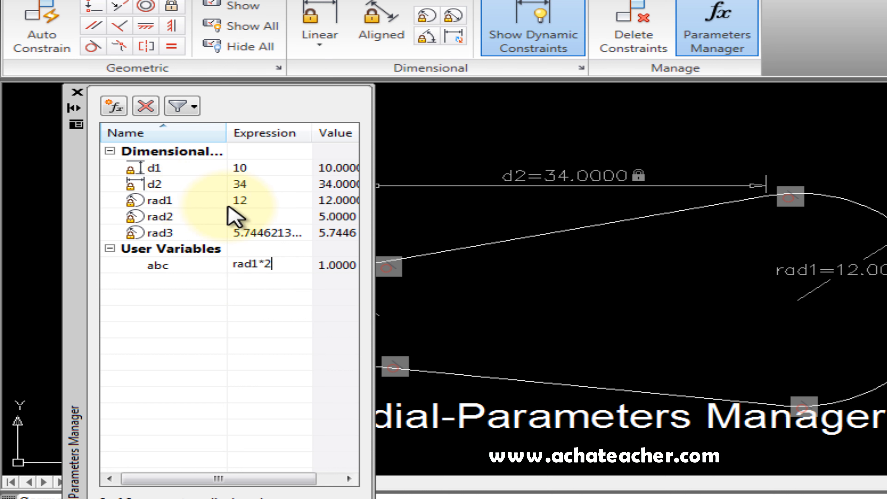
pyautogui.click(168, 271)
pyautogui.click(252, 275)
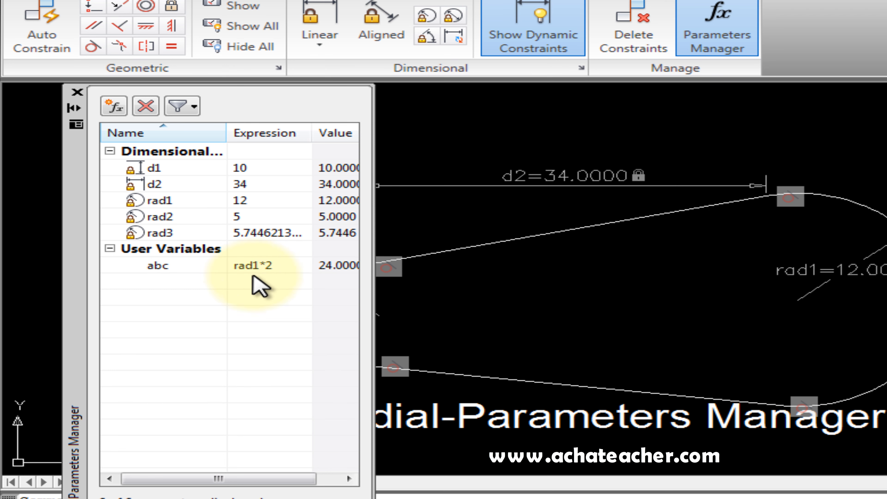
pyautogui.click(174, 271)
pyautogui.click(262, 270)
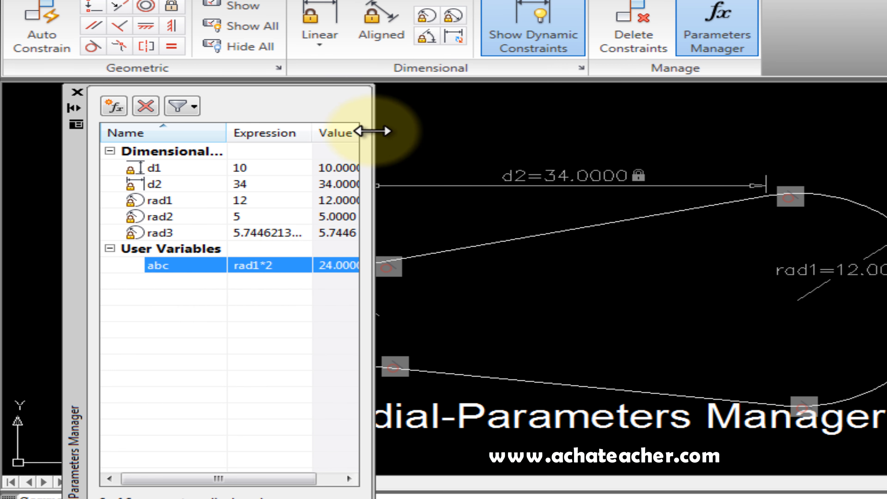
# Widen the Parameters Manager to fit the Value column and shift the palette slightly
pyautogui.moveTo(372, 131); pyautogui.dragTo(405, 147)
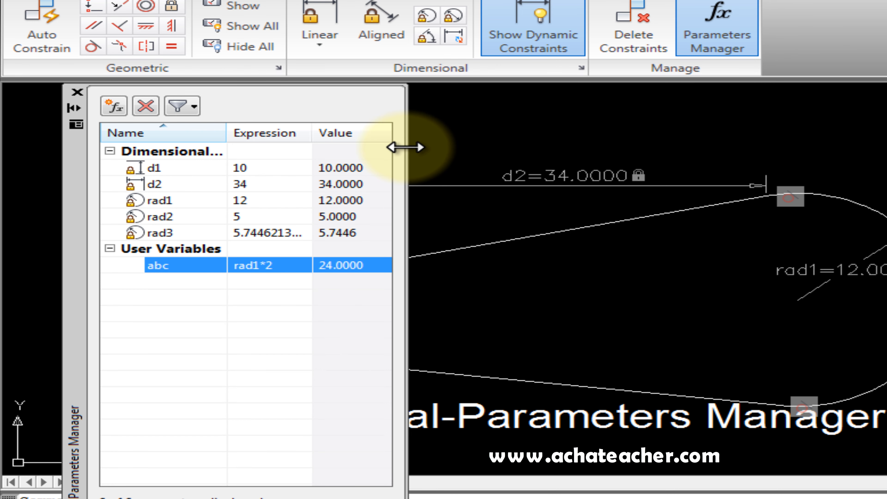
pyautogui.click(174, 217)
pyautogui.click(239, 216)
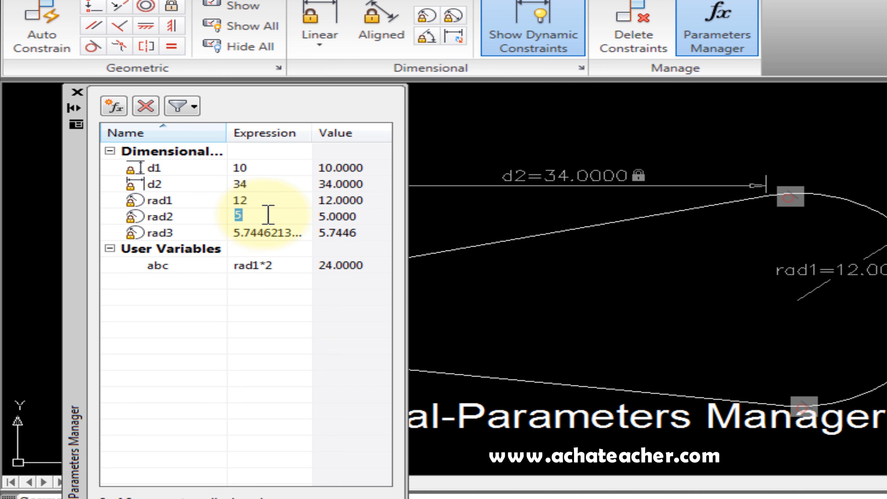
pyautogui.moveTo(81, 177)
pyautogui.mouseDown()
pyautogui.moveTo(250, 191)
pyautogui.moveTo(687, 160)
pyautogui.moveTo(172, 209)
pyautogui.moveTo(130, 192)
pyautogui.mouseUp()
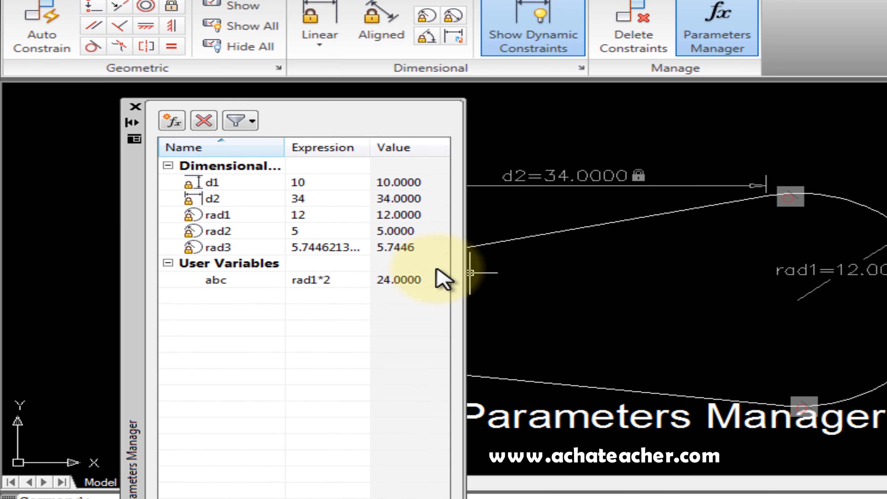
# Try to set the expression of the radial constraint rad1 to the variable abc
pyautogui.click(309, 215)
pyautogui.click(308, 213)
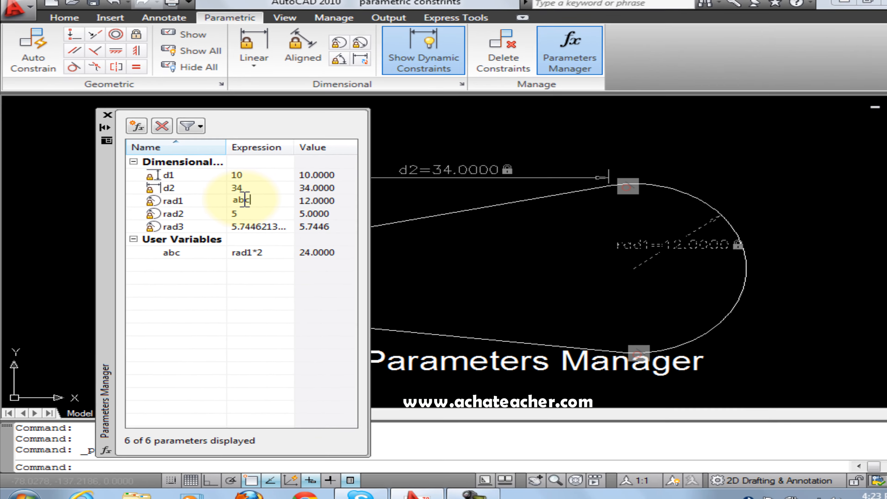
pyautogui.press('Return')
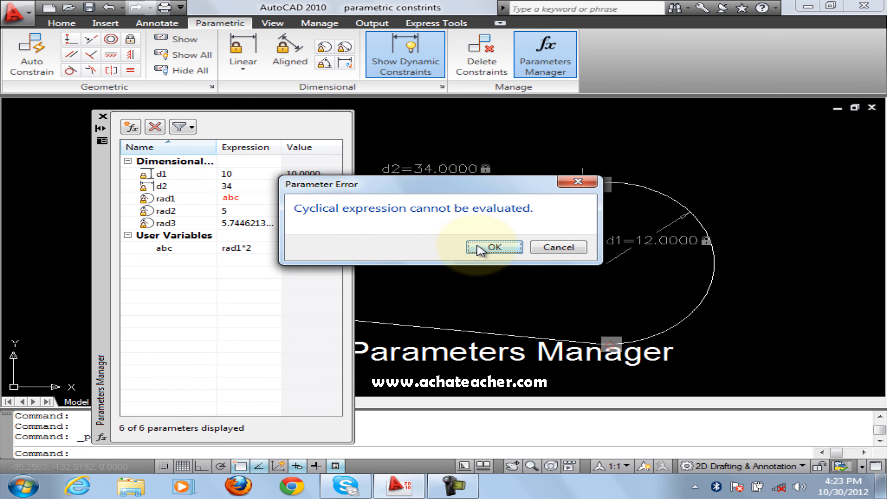
pyautogui.click(493, 247)
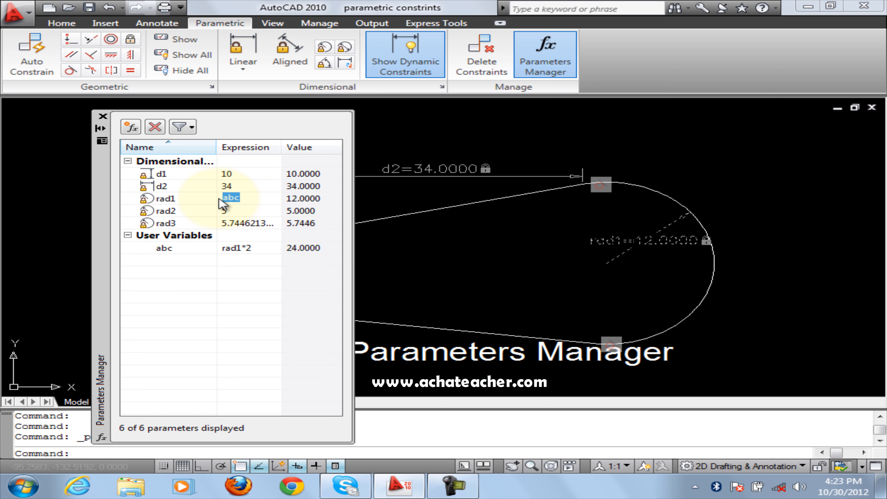
pyautogui.press('Escape')
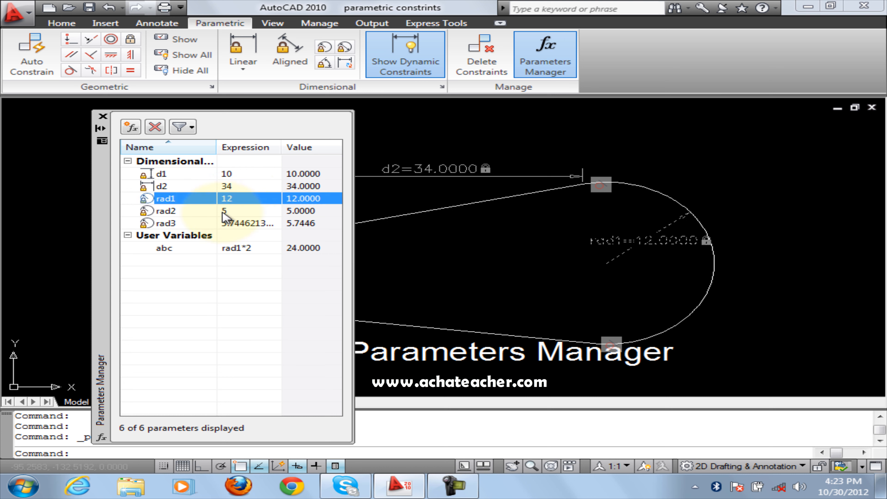
# Set the expression of rad3 to abc and move the Parameters Manager clear of the profile
pyautogui.click(230, 223)
pyautogui.click(236, 224)
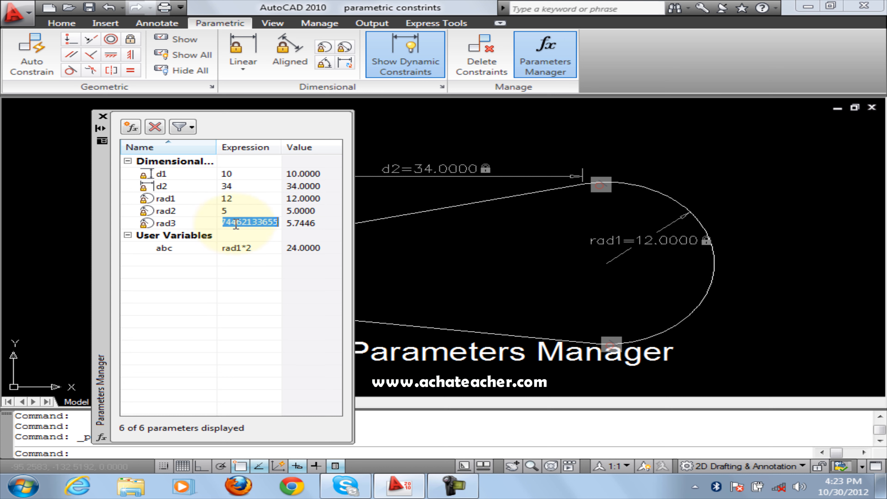
pyautogui.write('ab')
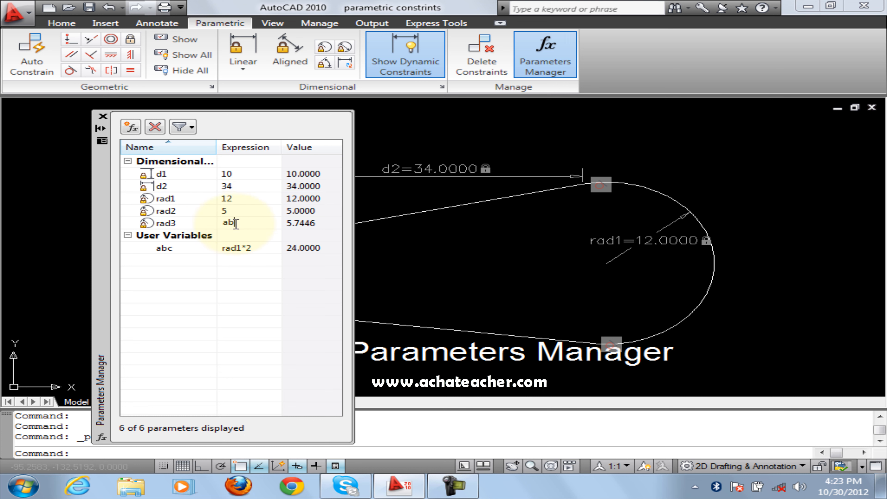
pyautogui.write('c')
pyautogui.moveTo(100, 198)
pyautogui.mouseDown()
pyautogui.moveTo(503, 199)
pyautogui.moveTo(604, 184)
pyautogui.moveTo(560, 192)
pyautogui.moveTo(590, 200)
pyautogui.mouseUp()
# Examine the profile's rad3 arc and compare its expression with the user variable abc
pyautogui.scroll(-4, 466, 253)
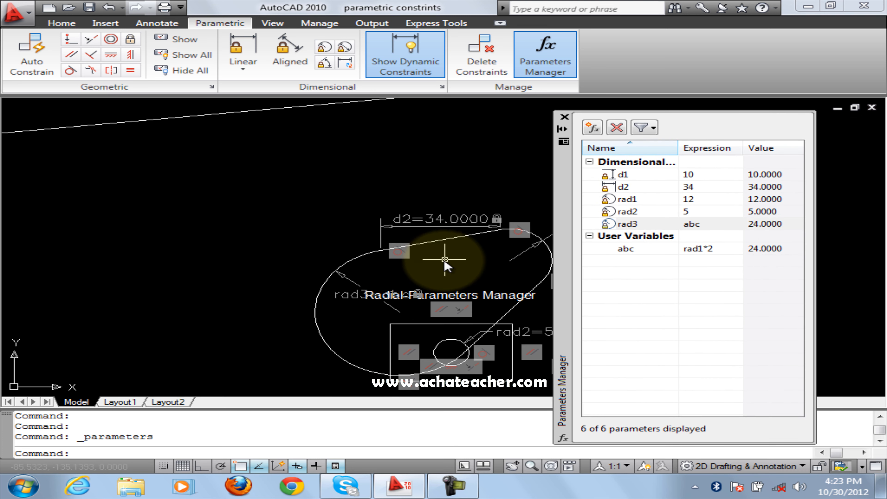
pyautogui.moveTo(444, 257); pyautogui.dragTo(254, 226, button='middle')
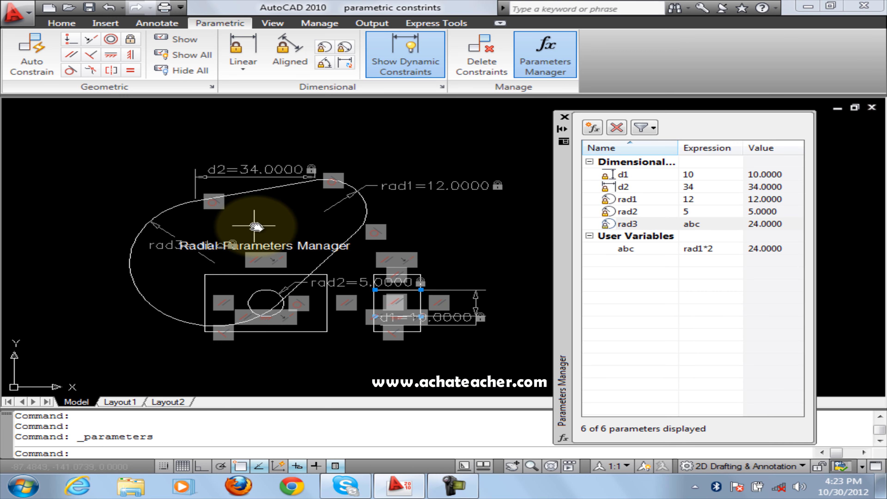
pyautogui.scroll(4, 254, 225)
pyautogui.scroll(-4, 255, 226)
pyautogui.scroll(2, 255, 227)
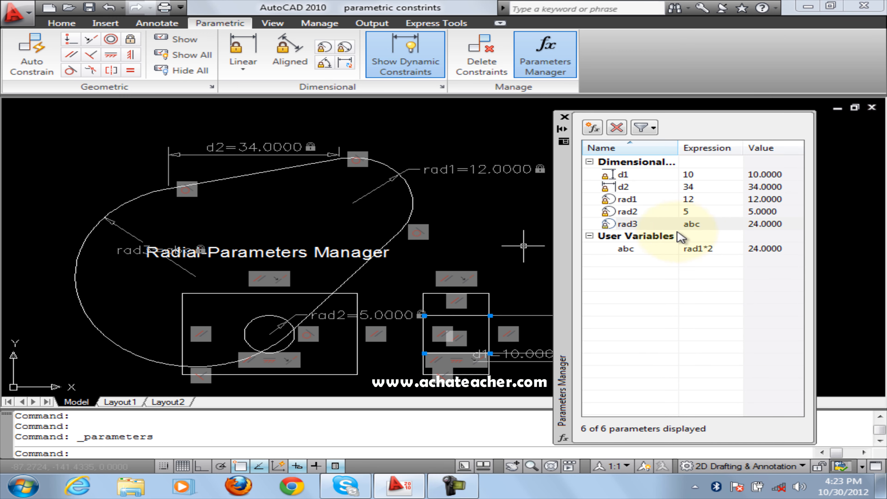
pyautogui.doubleClick(699, 225)
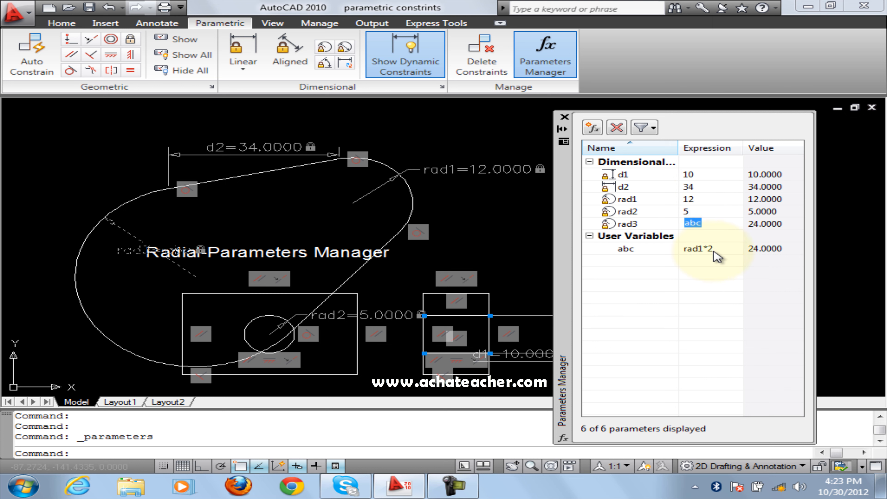
pyautogui.click(142, 283)
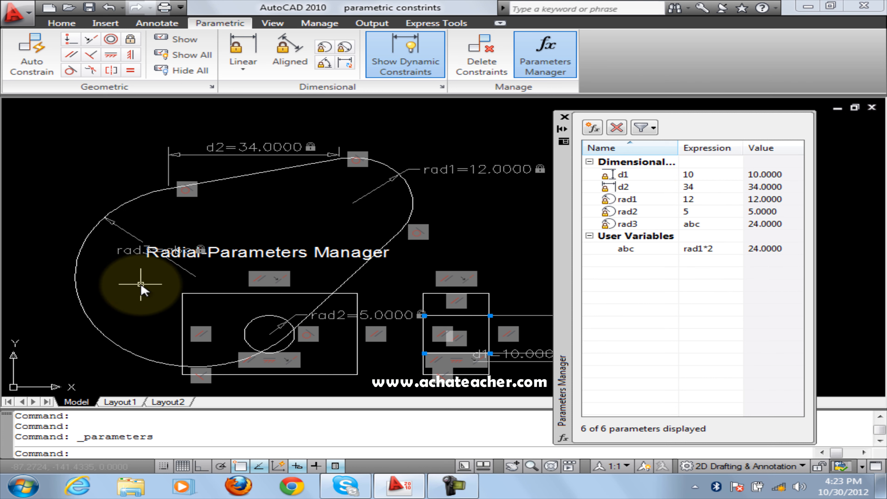
# Delete the "Radial-Parameters Manager" text overlapping the profile and close the Parameters Manager
pyautogui.scroll(2, 140, 284)
pyautogui.click(294, 238)
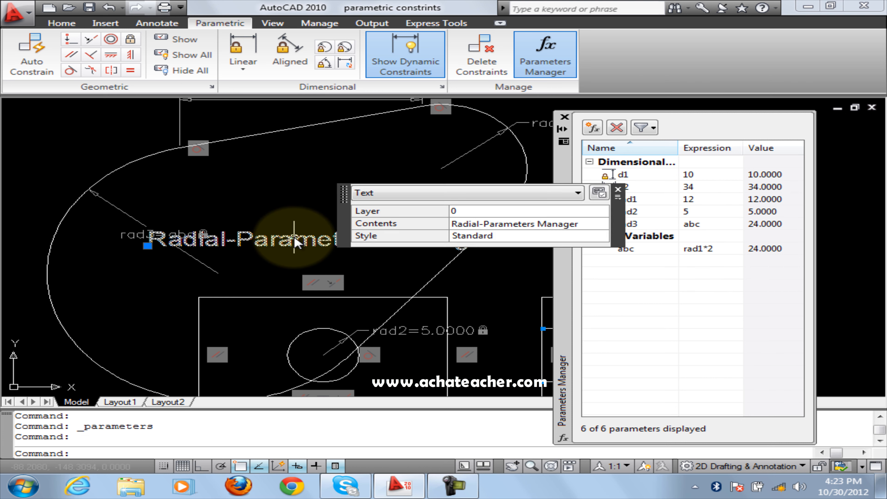
pyautogui.press('Delete')
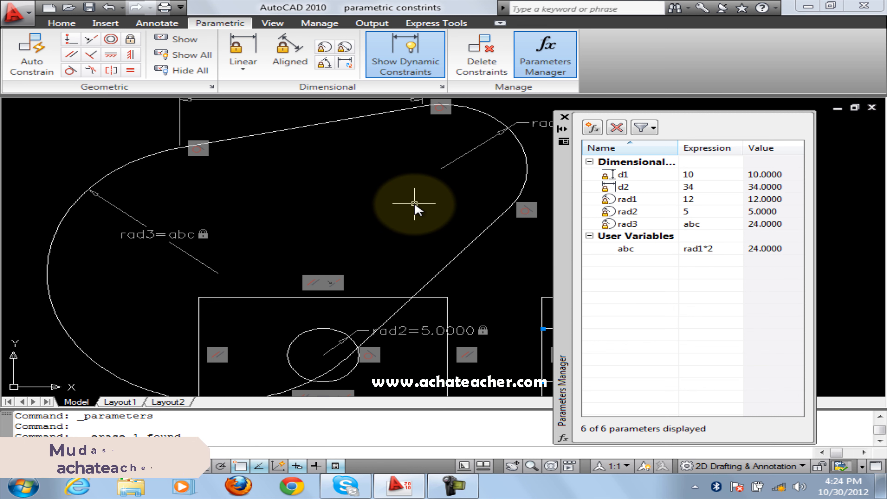
pyautogui.scroll(-2, 414, 205)
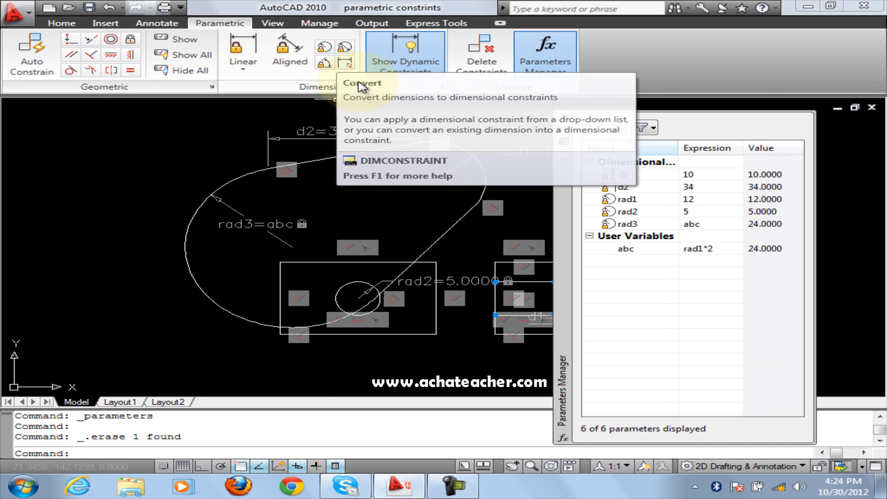
pyautogui.click(564, 117)
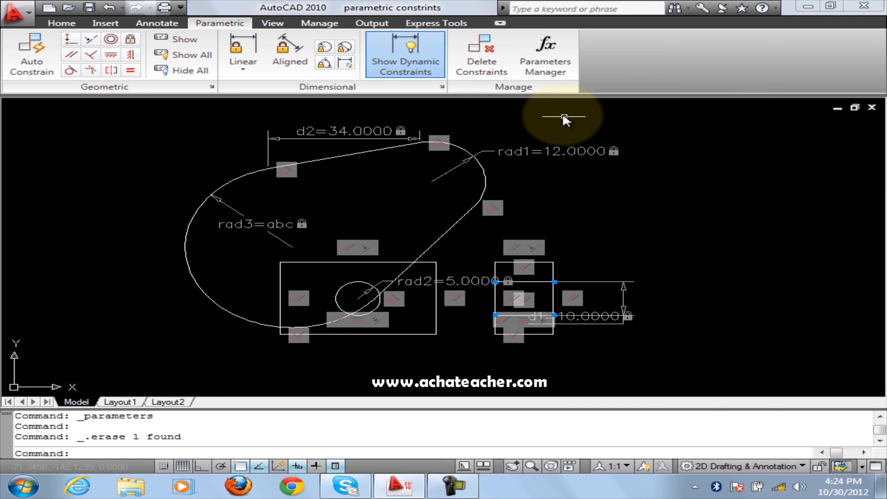
# Convert the horizontal dimension below the dimensioned angled bracket to a dimensional constraint and open its text for editing
pyautogui.scroll(-4, 643, 342)
pyautogui.scroll(-2, 634, 342)
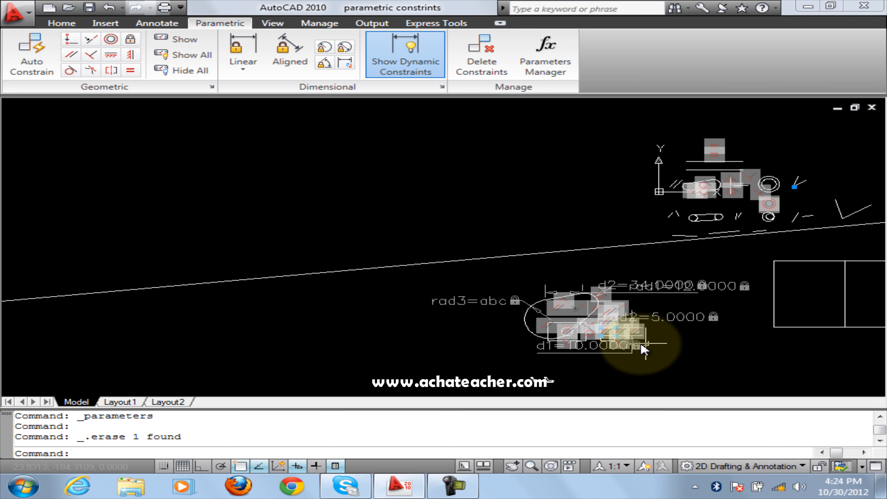
pyautogui.moveTo(758, 352)
pyautogui.mouseDown(button='middle')
pyautogui.moveTo(406, 174)
pyautogui.moveTo(425, 153)
pyautogui.mouseUp(button='middle')
pyautogui.scroll(-1, 426, 154)
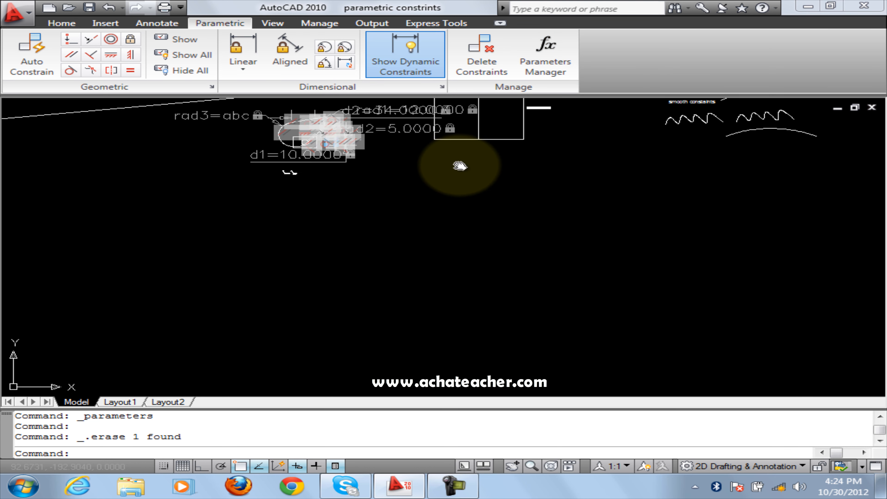
pyautogui.scroll(3, 273, 158)
pyautogui.scroll(3, 323, 185)
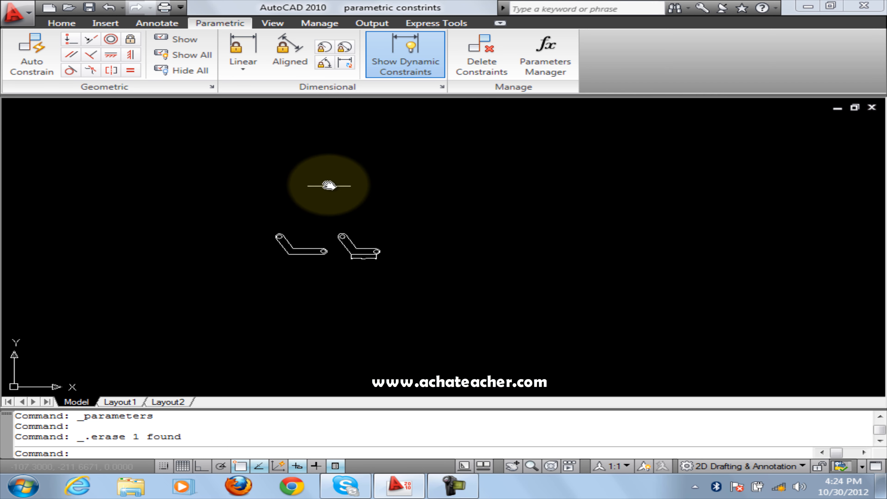
pyautogui.scroll(6, 293, 267)
pyautogui.scroll(3, 420, 153)
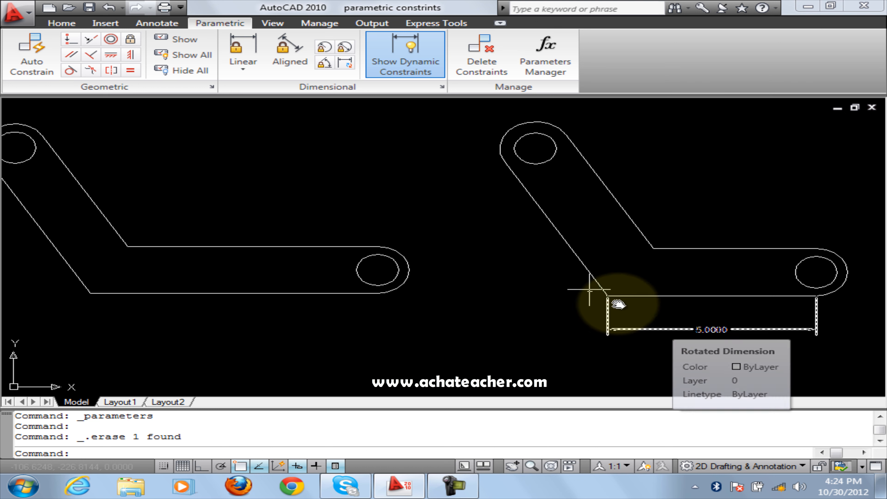
pyautogui.click(343, 64)
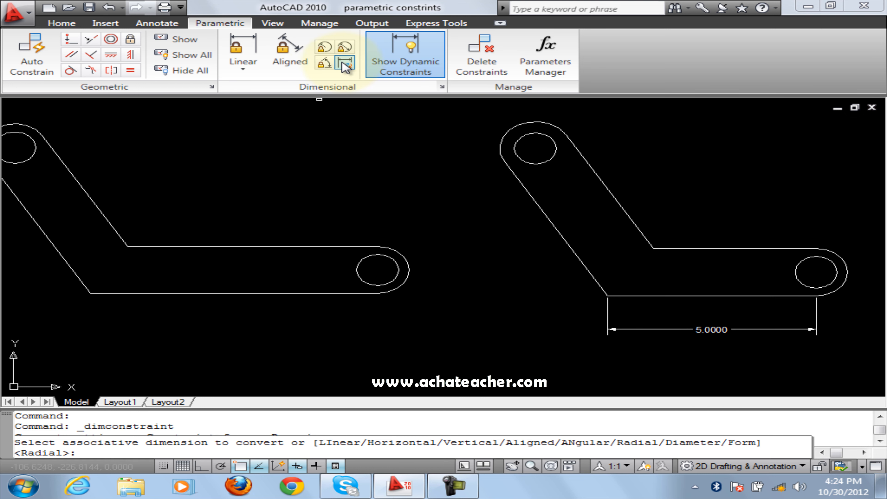
pyautogui.click(656, 330)
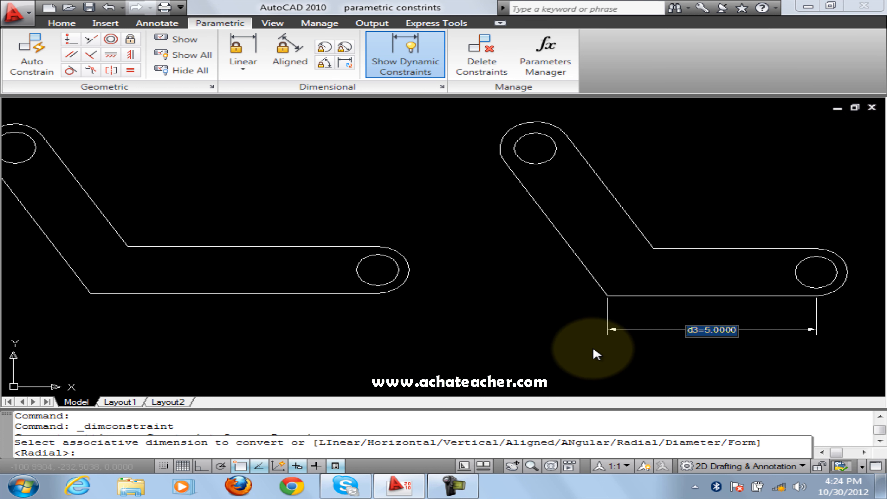
pyautogui.click(699, 330)
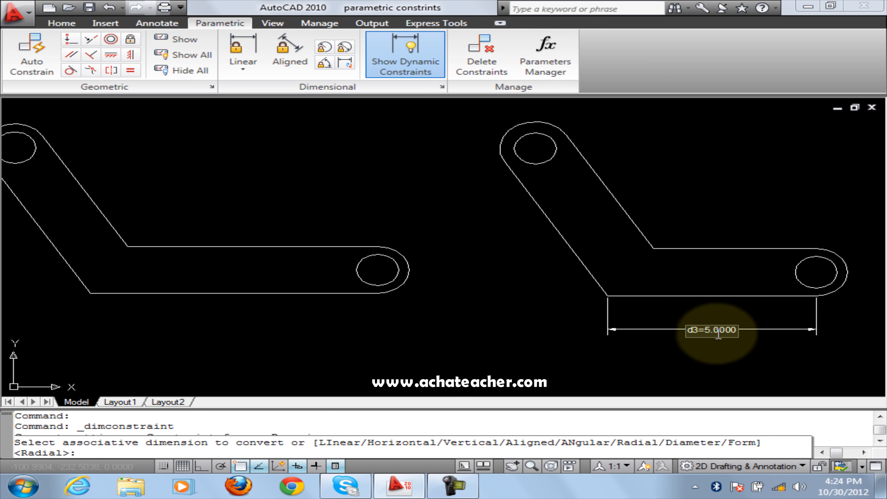